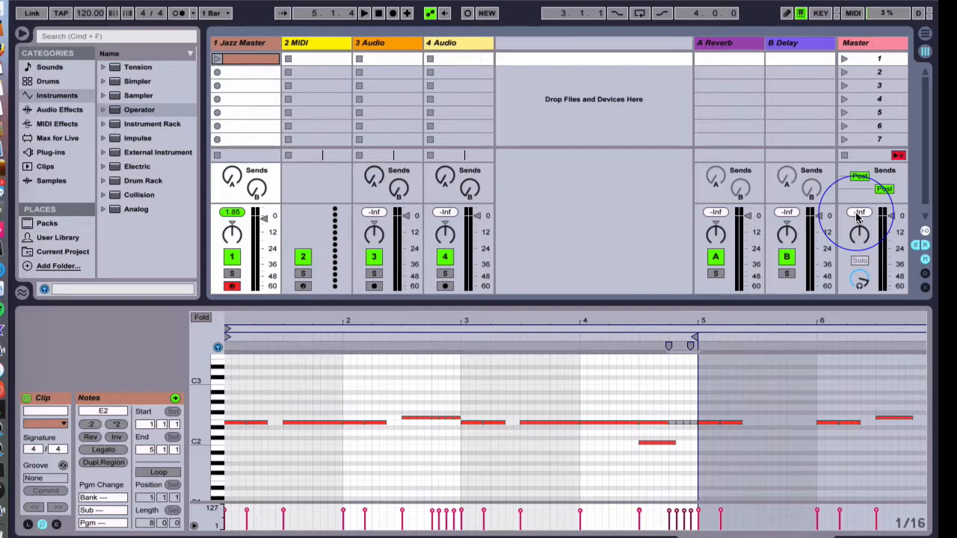
- Reset the peak level indicator of the Jazz Master track and lower the track's volume slightly
left_click(239, 213)
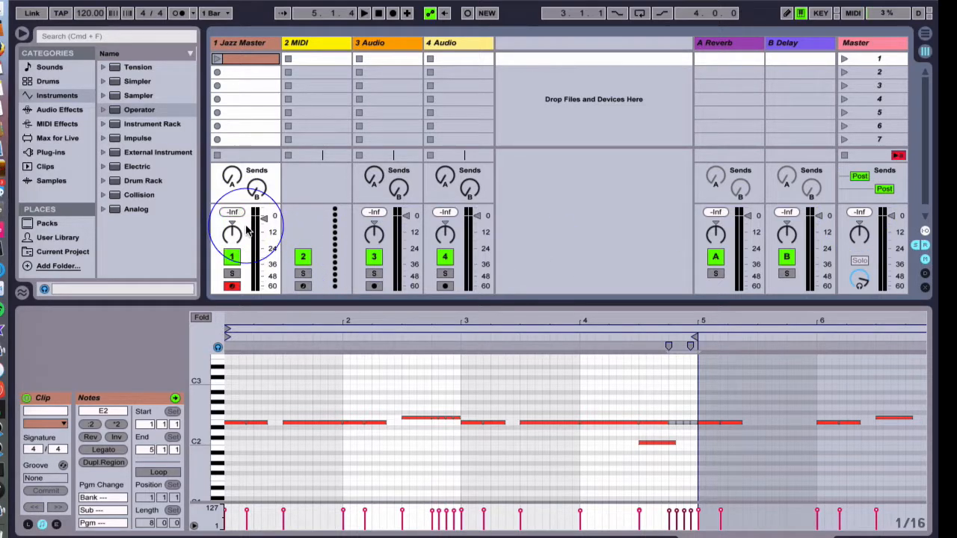
left_click(263, 219)
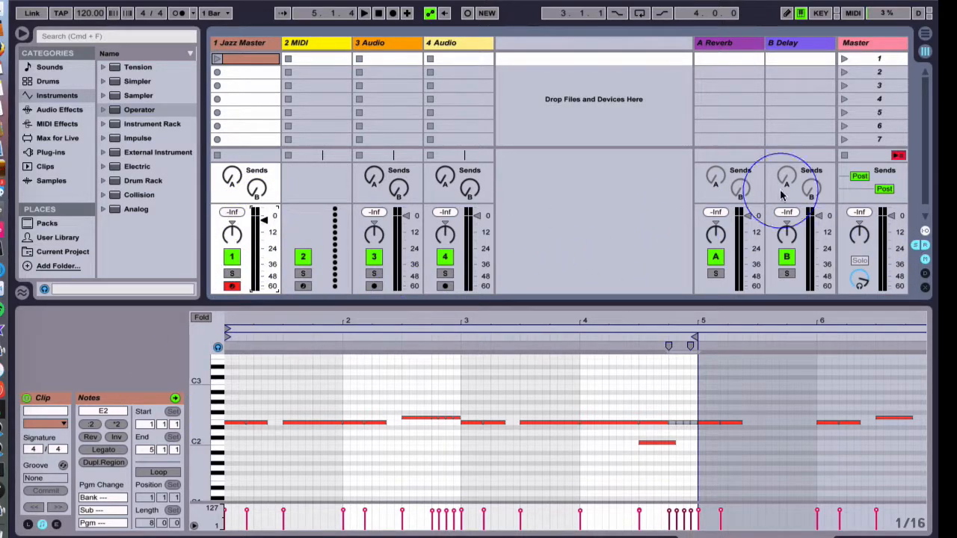
key("shift+Tab")
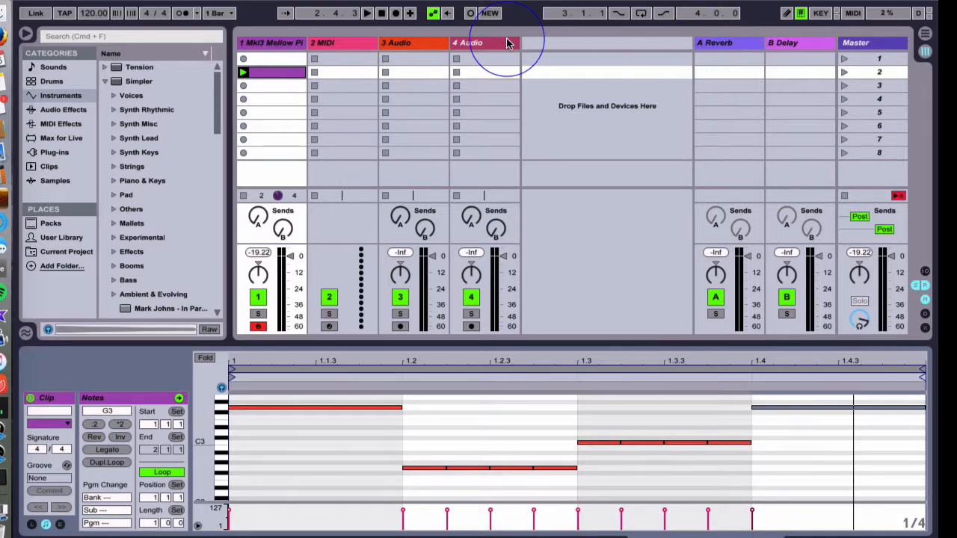
- Check that the Mkl3 Mellow Pi track is armed and play test notes on it with the computer MIDI keyboard
left_click(261, 327)
left_click(258, 327)
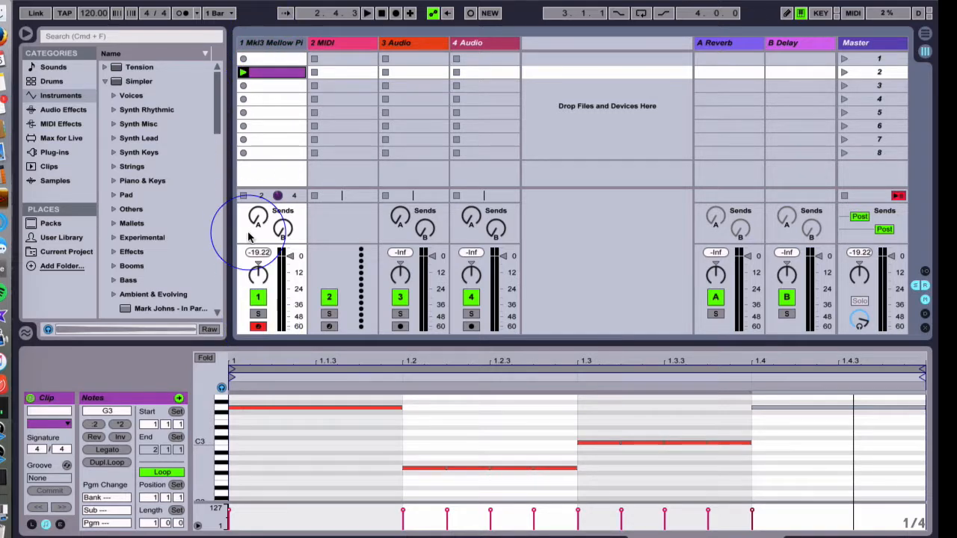
key("h")
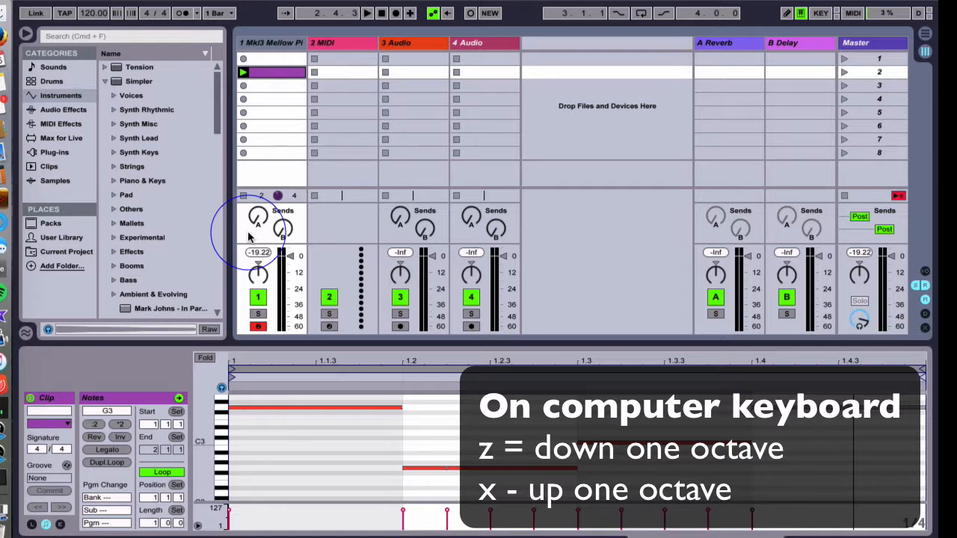
key("f")
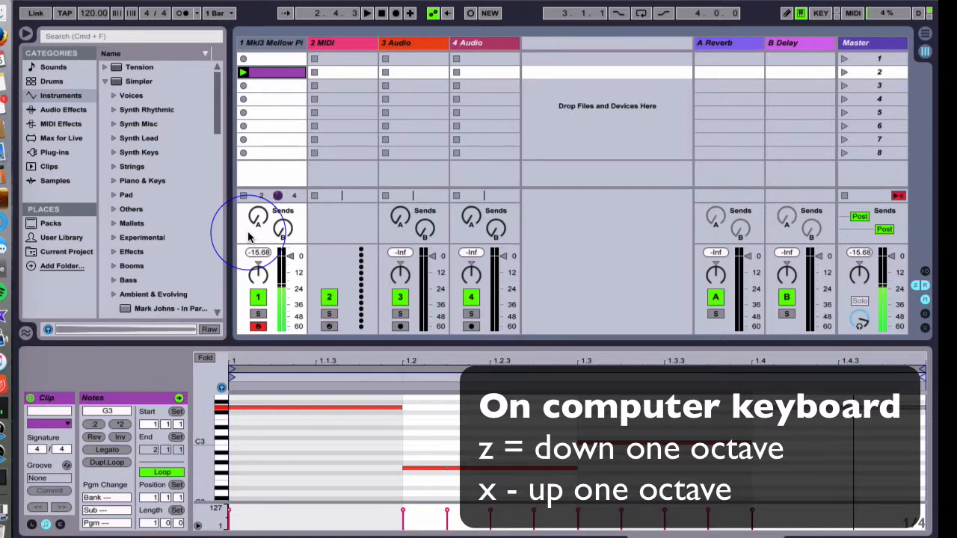
- Delete the clip in the second slot of the Mkl3 Mellow Pi track and play a test note with the first slot selected
left_click(270, 75)
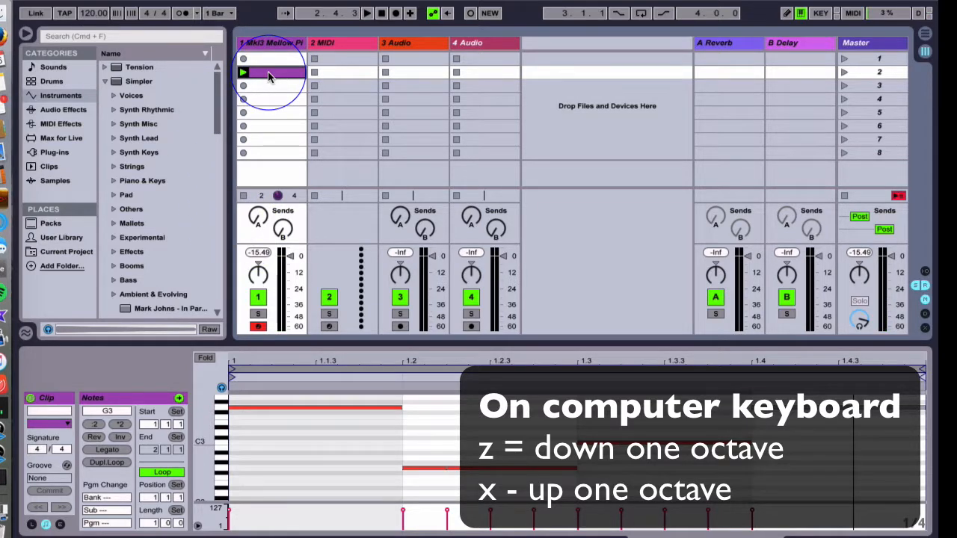
key("Delete")
left_click(261, 58)
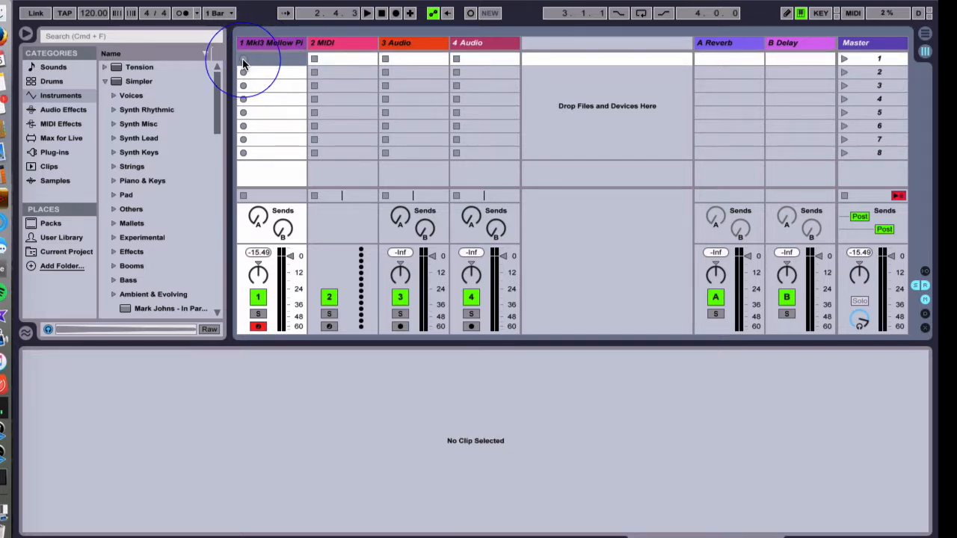
key("a")
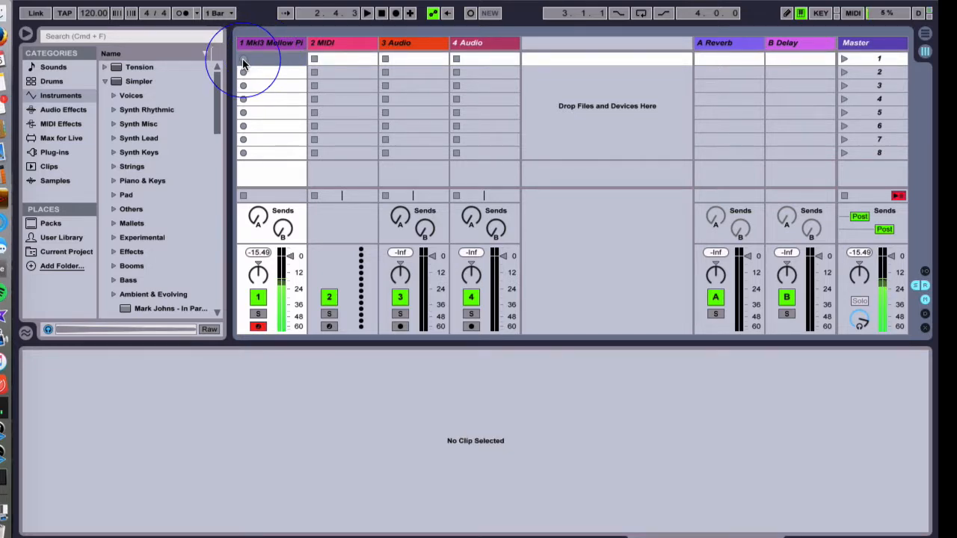
- Turn on the metronome, listen to it during playback, and adjust its cue volume on the Master track
left_click(183, 13)
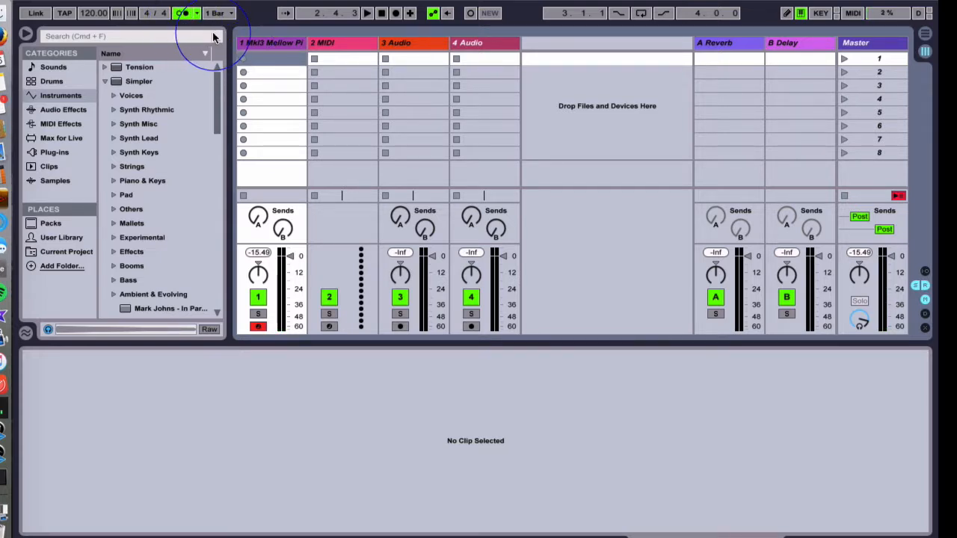
left_click(367, 13)
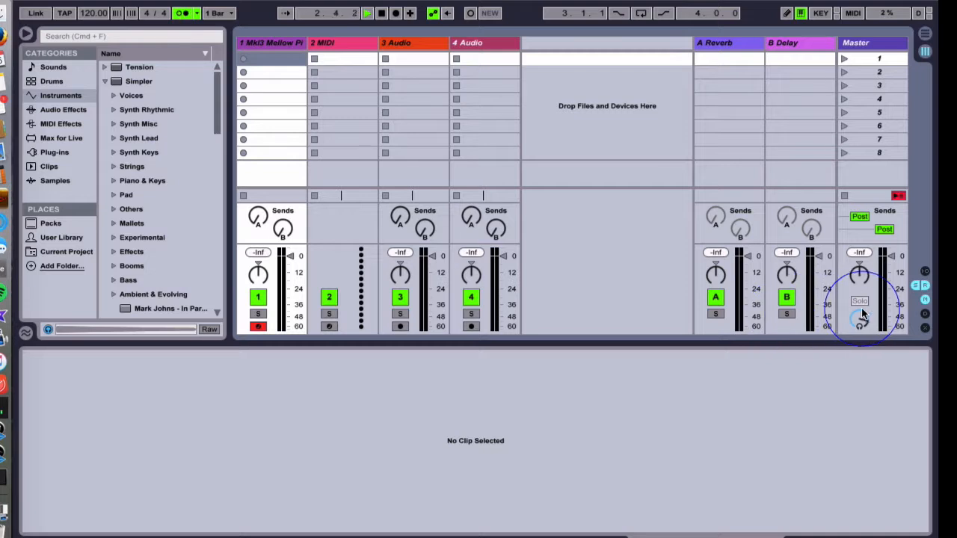
key("space")
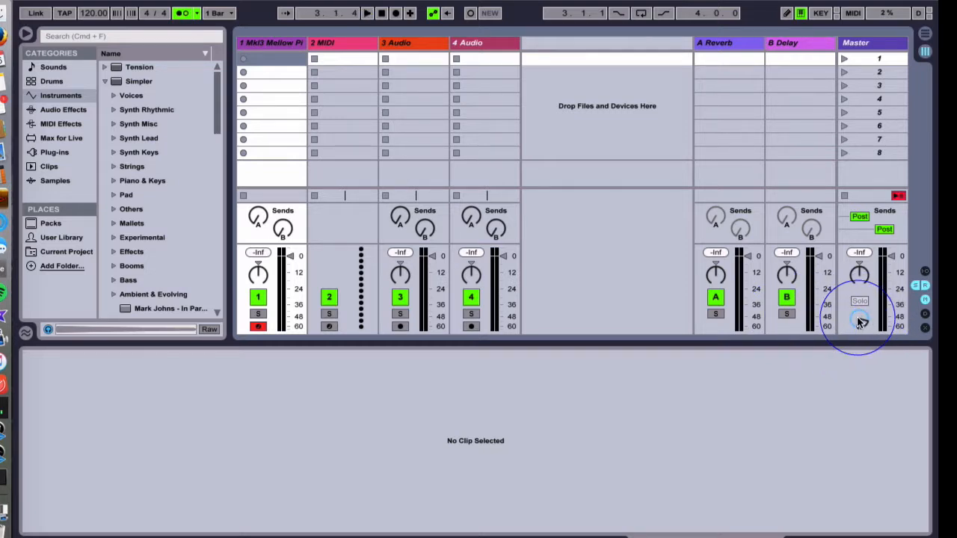
left_click(859, 322)
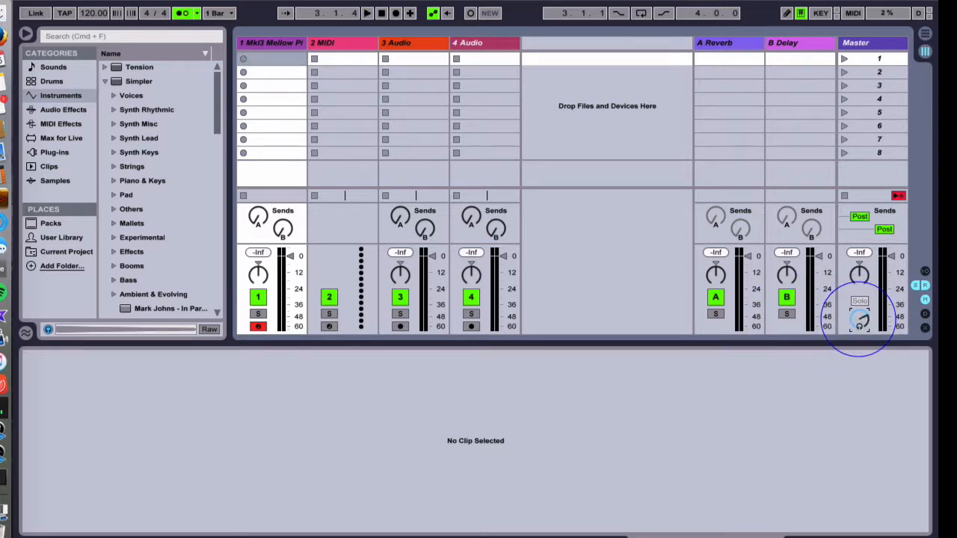
left_click_drag(858, 319, 858, 307)
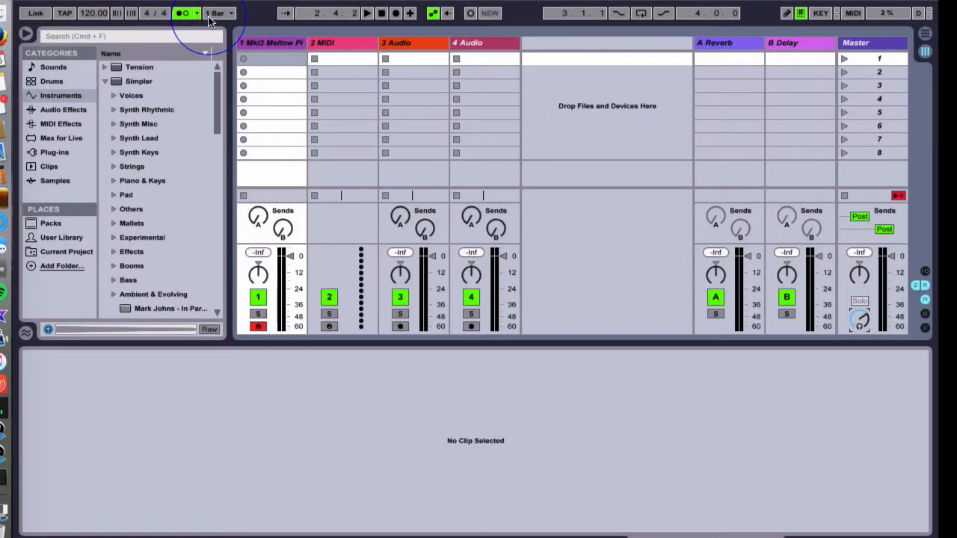
- Set the metronome's count-in to 1 Bar for recording into the empty clip slots of the Mkl3 Mellow Pi track
left_click(261, 71)
left_click(261, 86)
left_click(261, 98)
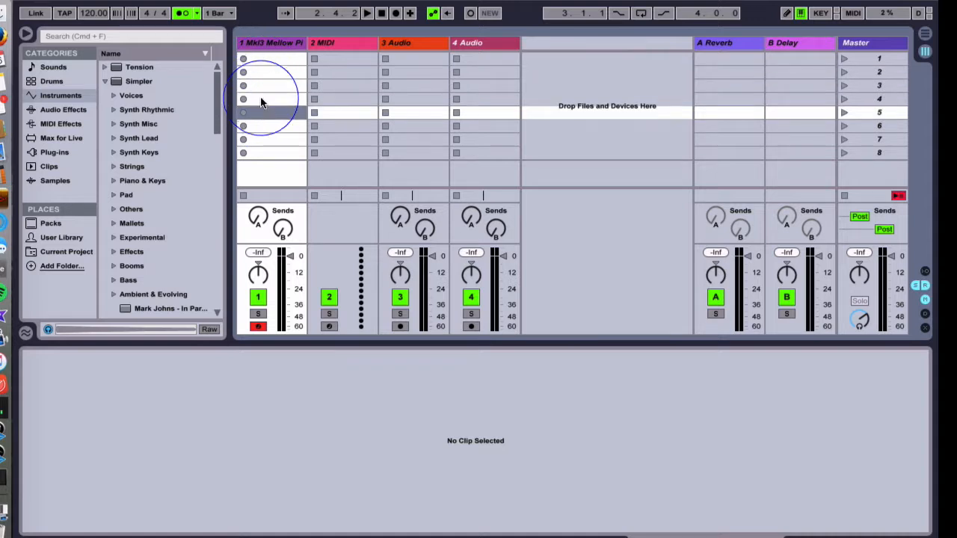
right_click(182, 17)
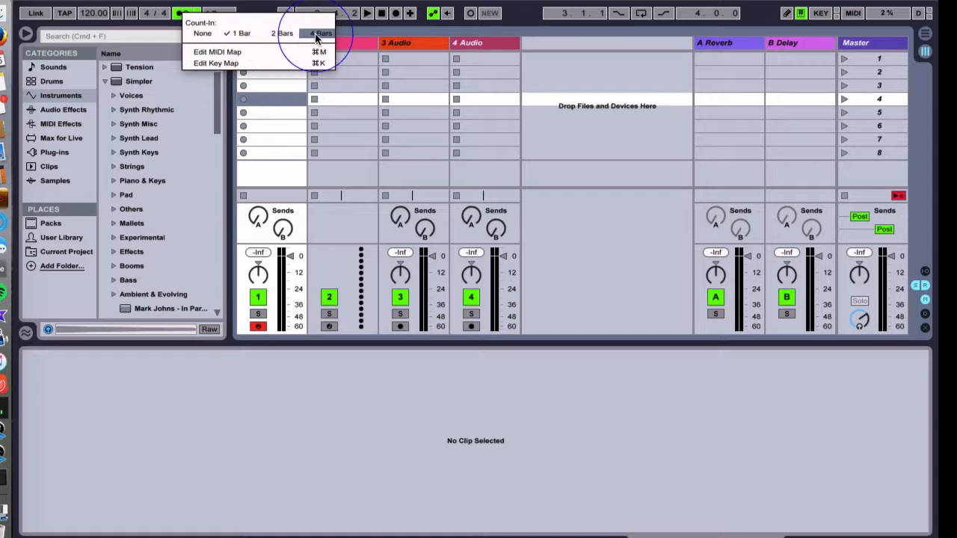
left_click(241, 33)
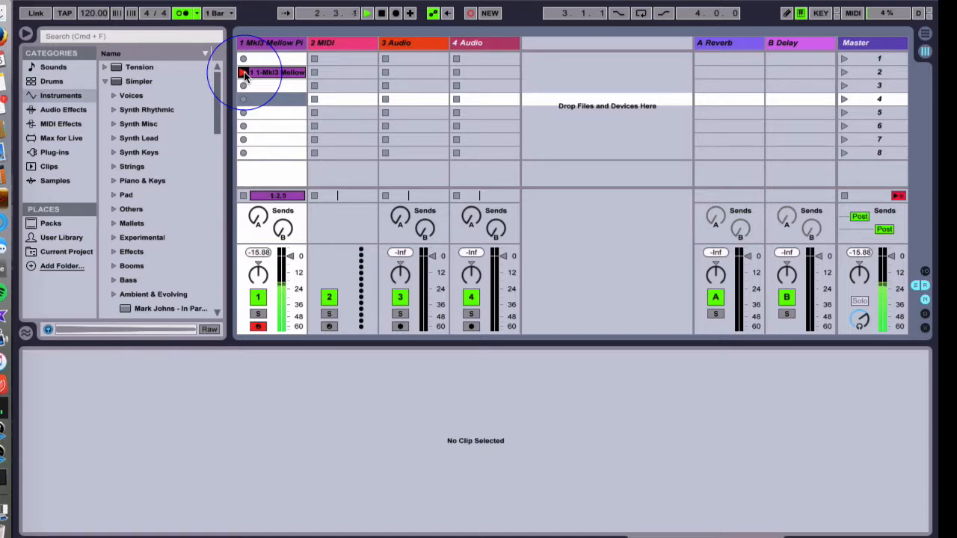
- Finish recording the clip in the second slot of the Mkl3 Mellow Pi track and open its MIDI notes
left_click(244, 72)
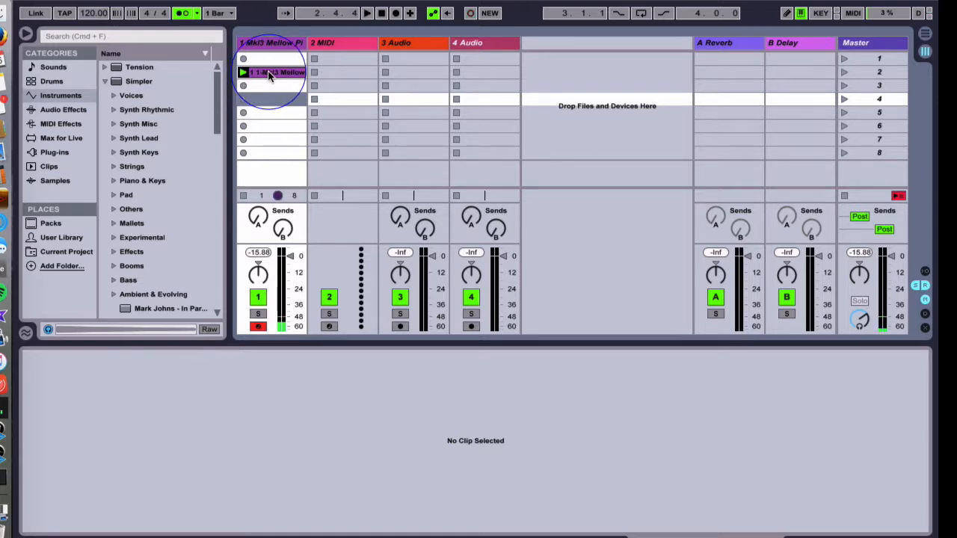
left_click(270, 75)
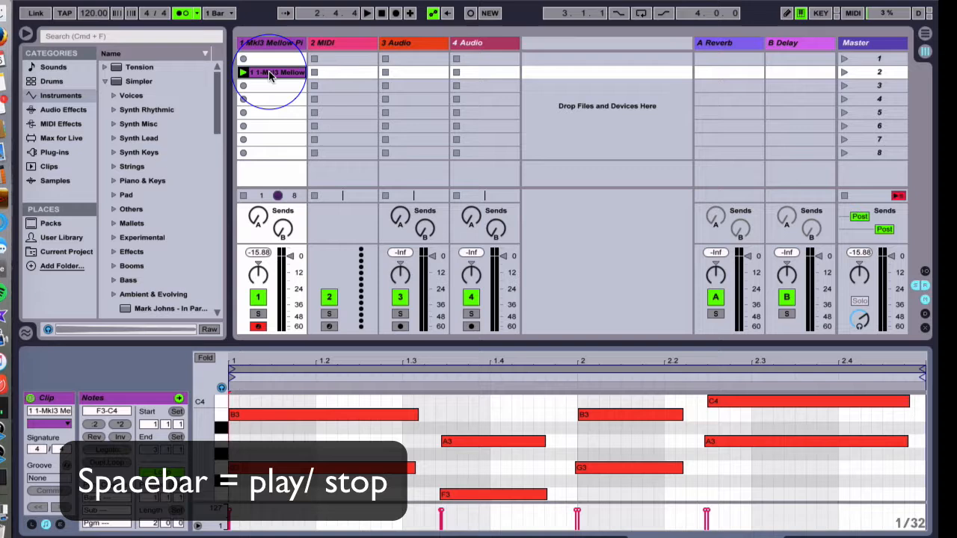
mouse_move(923, 369)
left_mouse_down()
mouse_move(900, 369)
mouse_move(923, 369)
left_mouse_up()
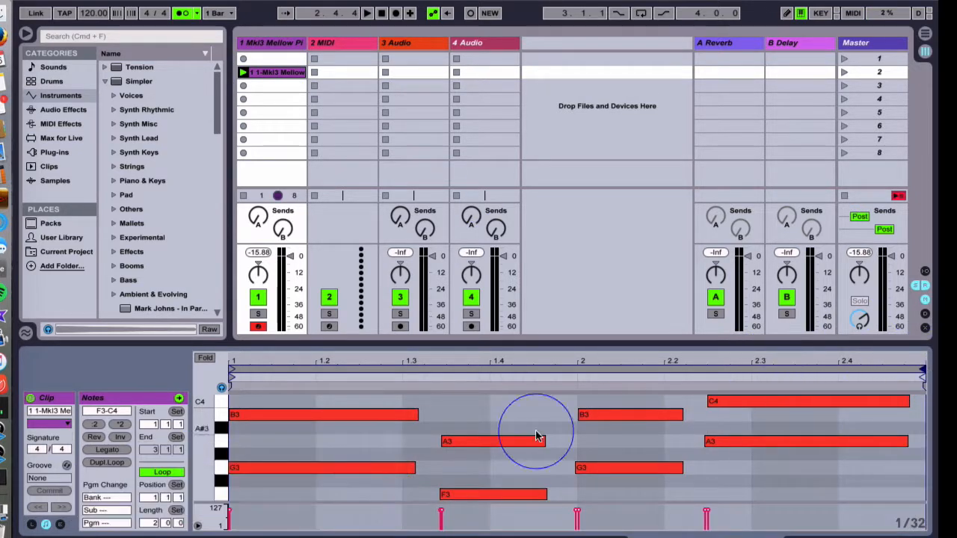
left_click(469, 426)
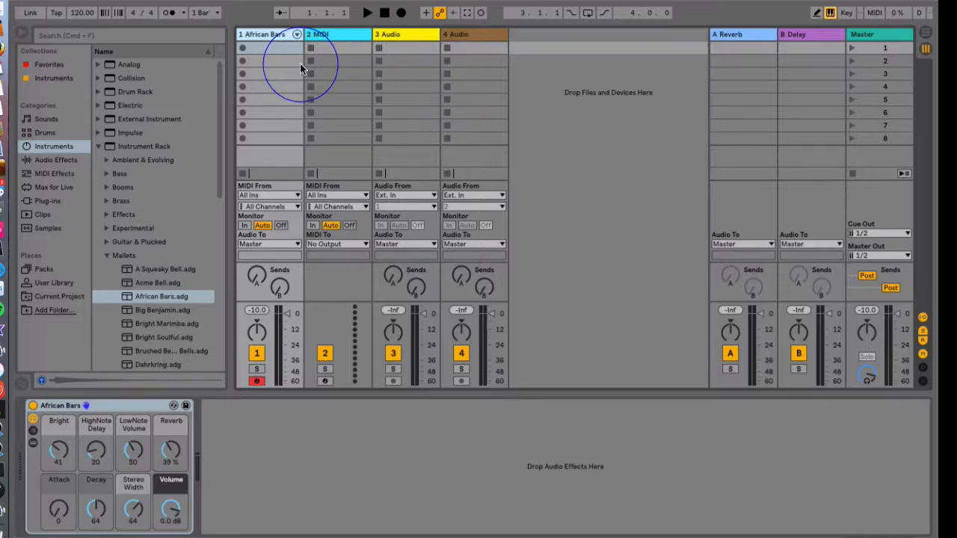
- Play a phrase on the African Bars track and capture it as a new MIDI clip in the first slot
left_click(261, 35)
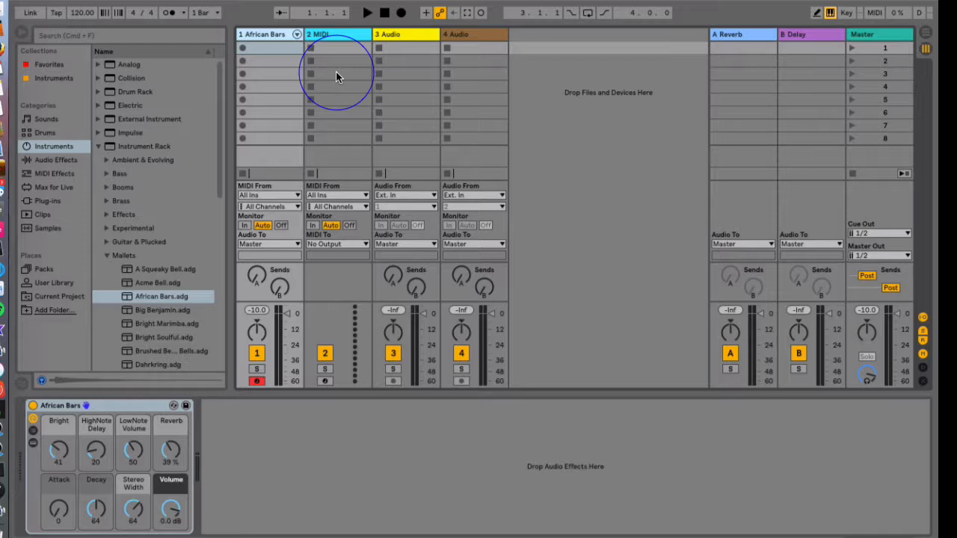
left_click(468, 15)
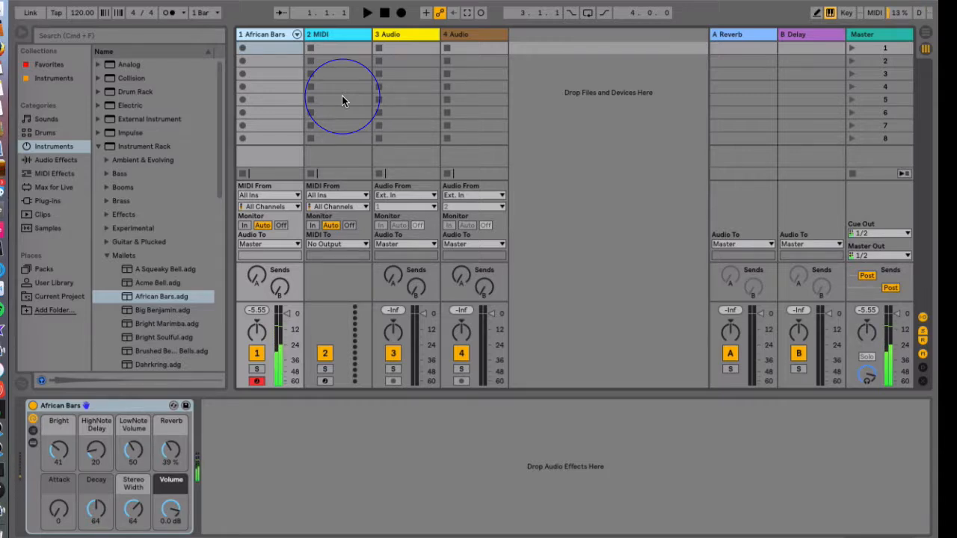
left_click(469, 13)
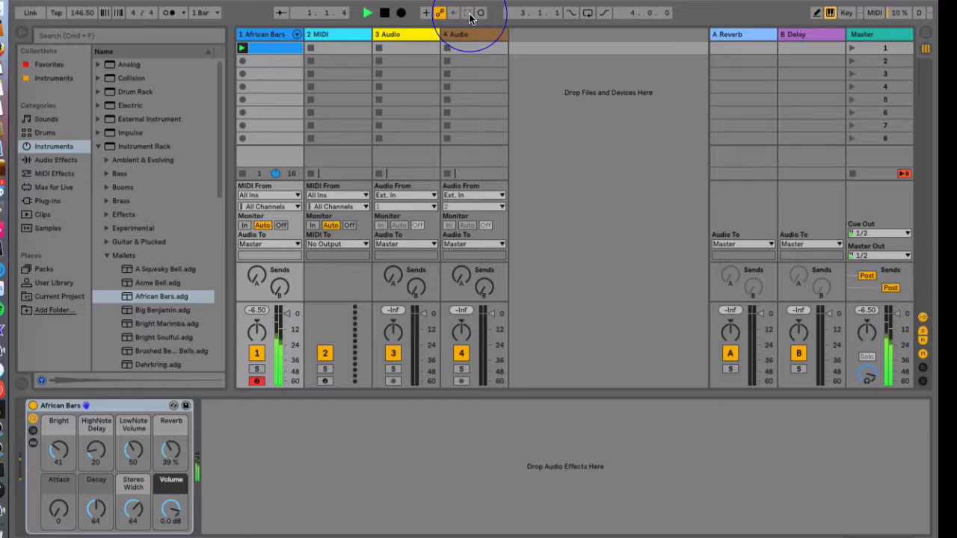
- Open the captured African Bars clip and resize the note editor to examine its notes
left_click(267, 48)
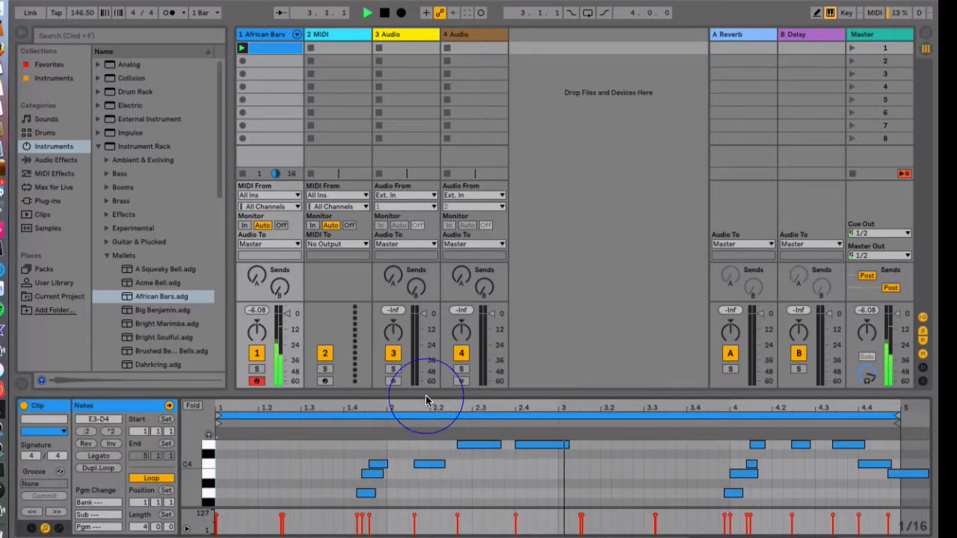
left_click_drag(437, 395, 434, 217)
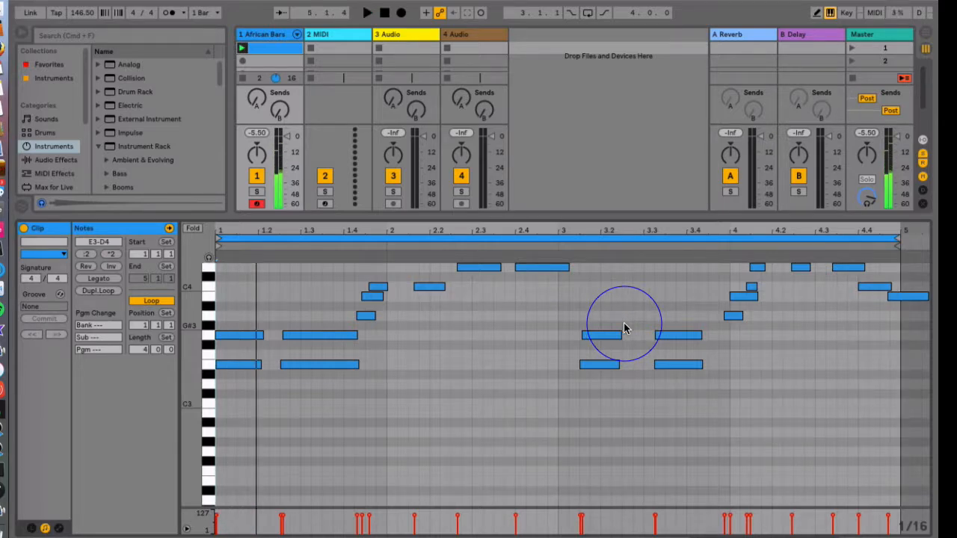
left_click_drag(420, 213, 421, 337)
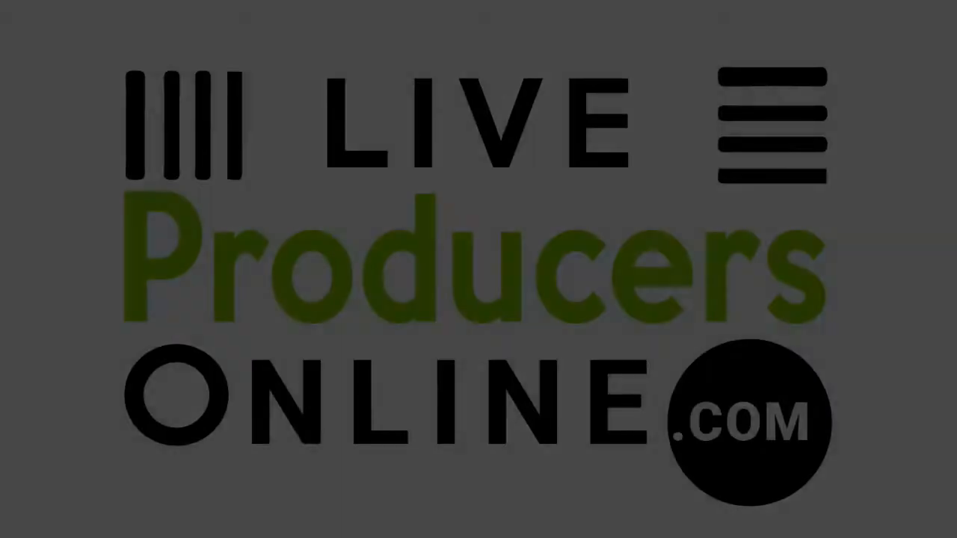